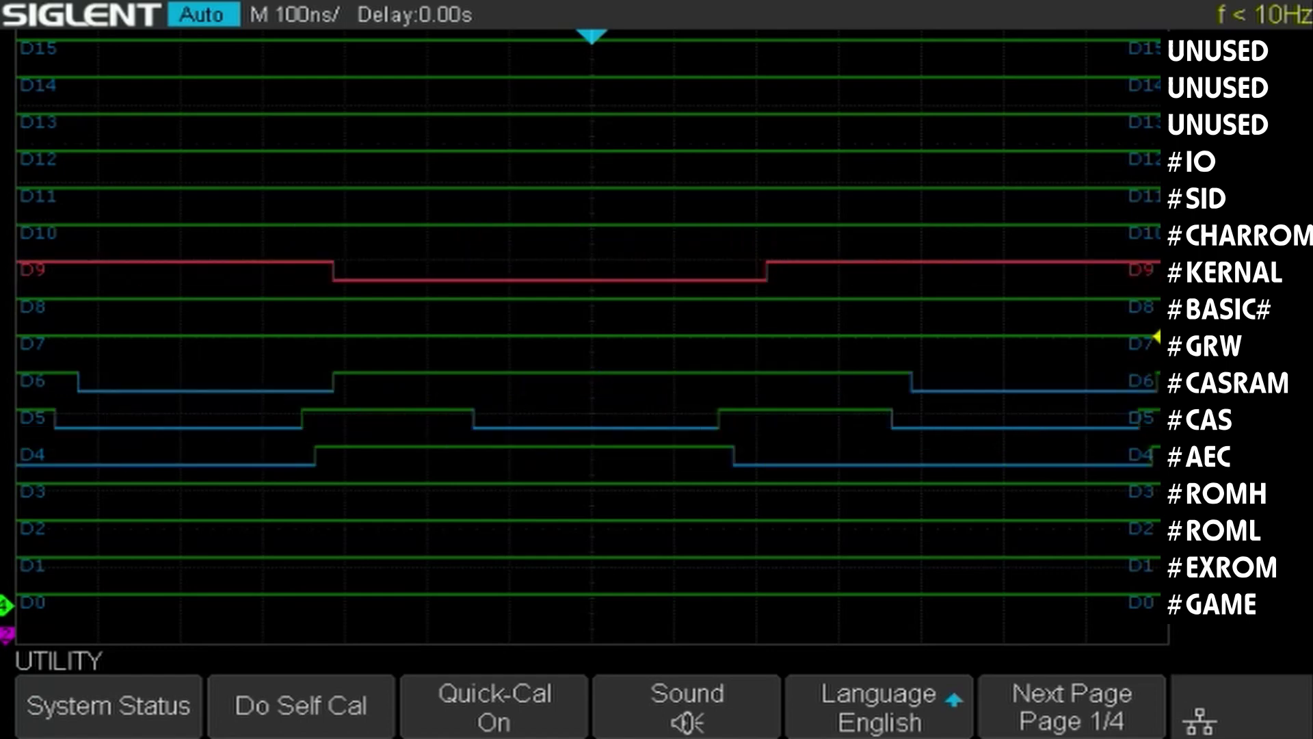
Stop acquisition to hold one capture showing KERNAL, CHARROM, CAS and AEC transitions
key("space")
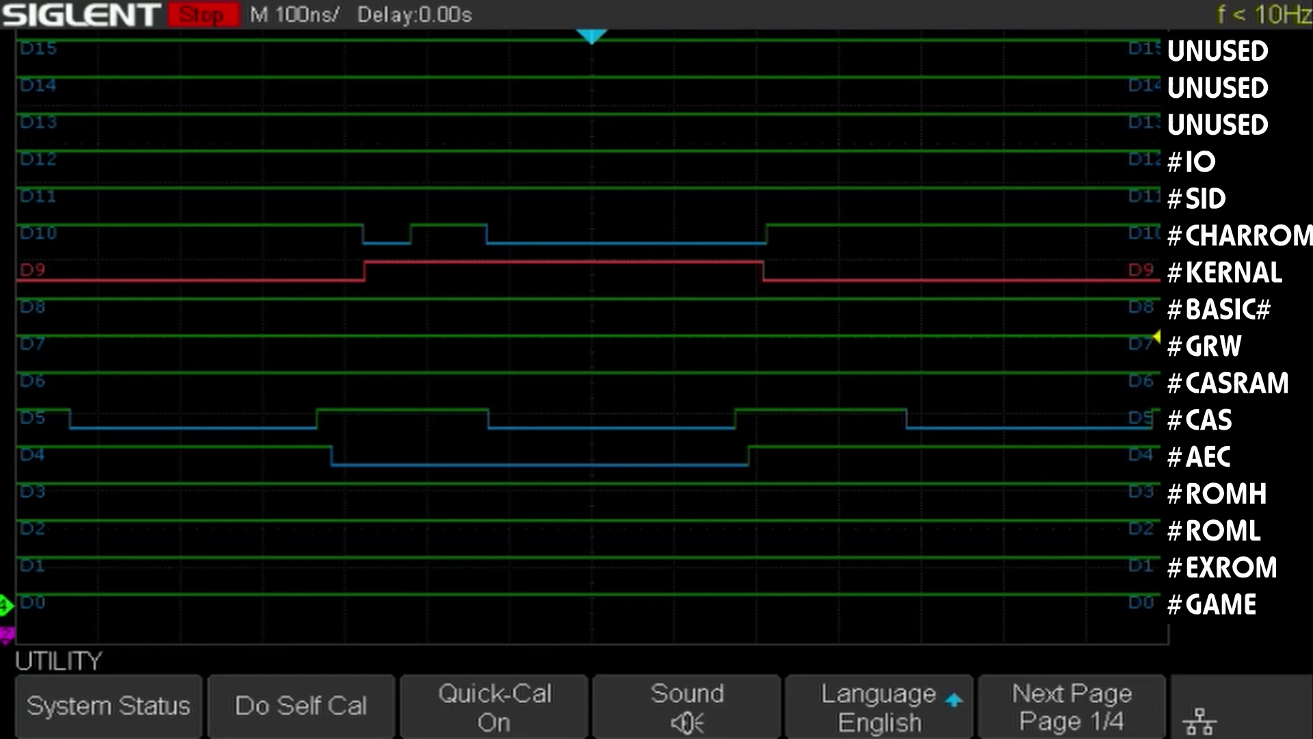
Cycle Run/Stop eight times, ending frozen on a capture with CHARROM, KERNAL, CAS and AEC transitions
key("space")
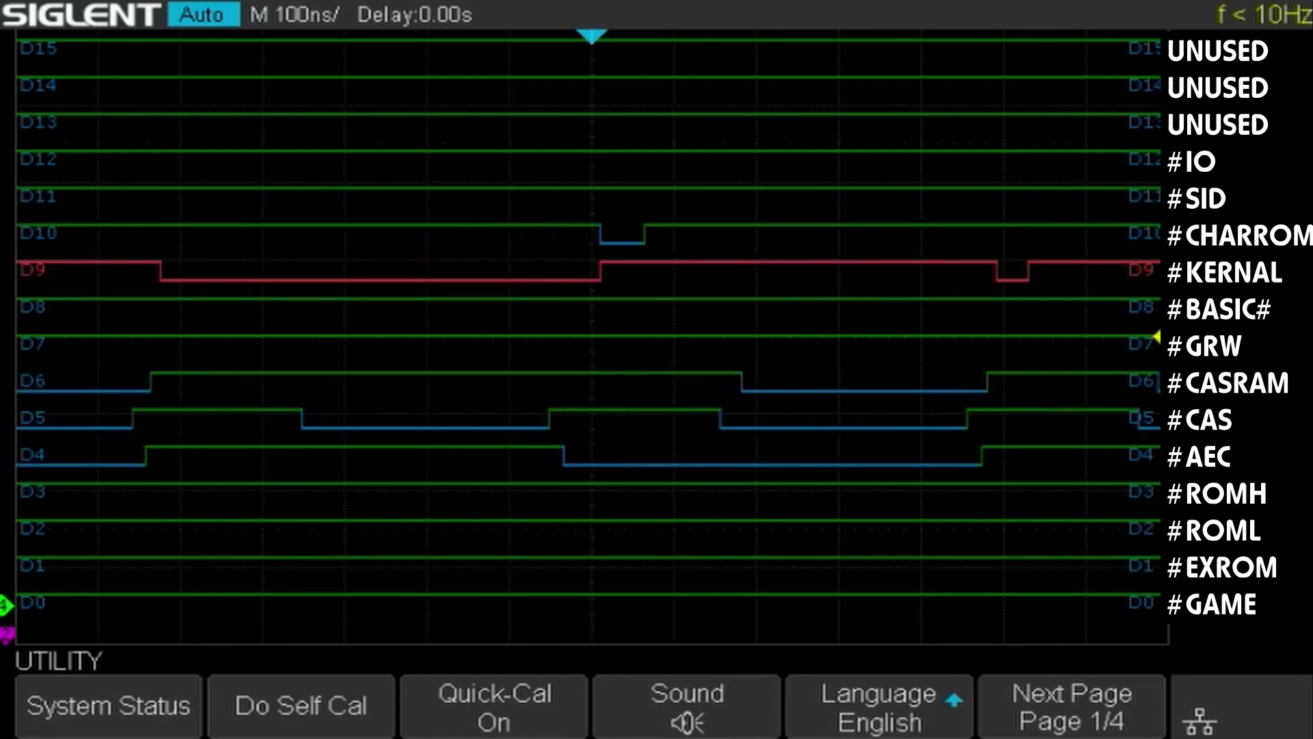
key("space")
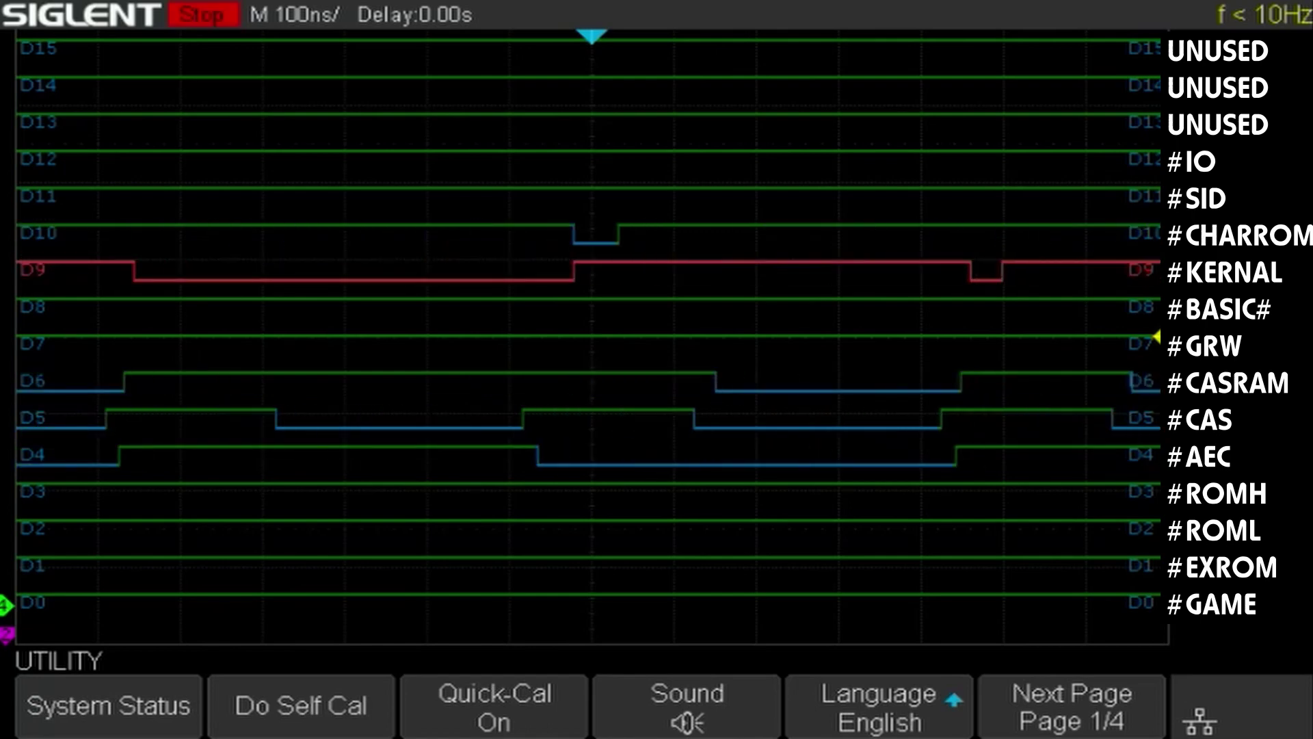
key("space")
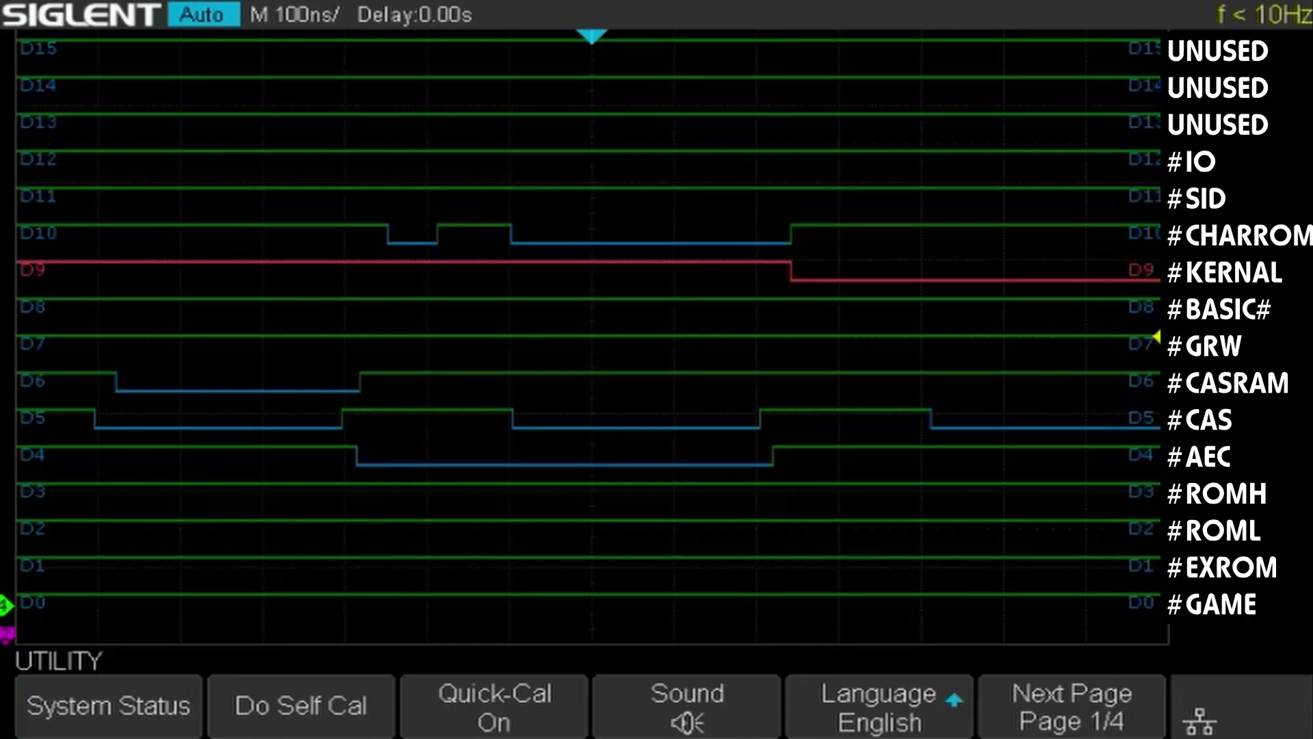
key("space")
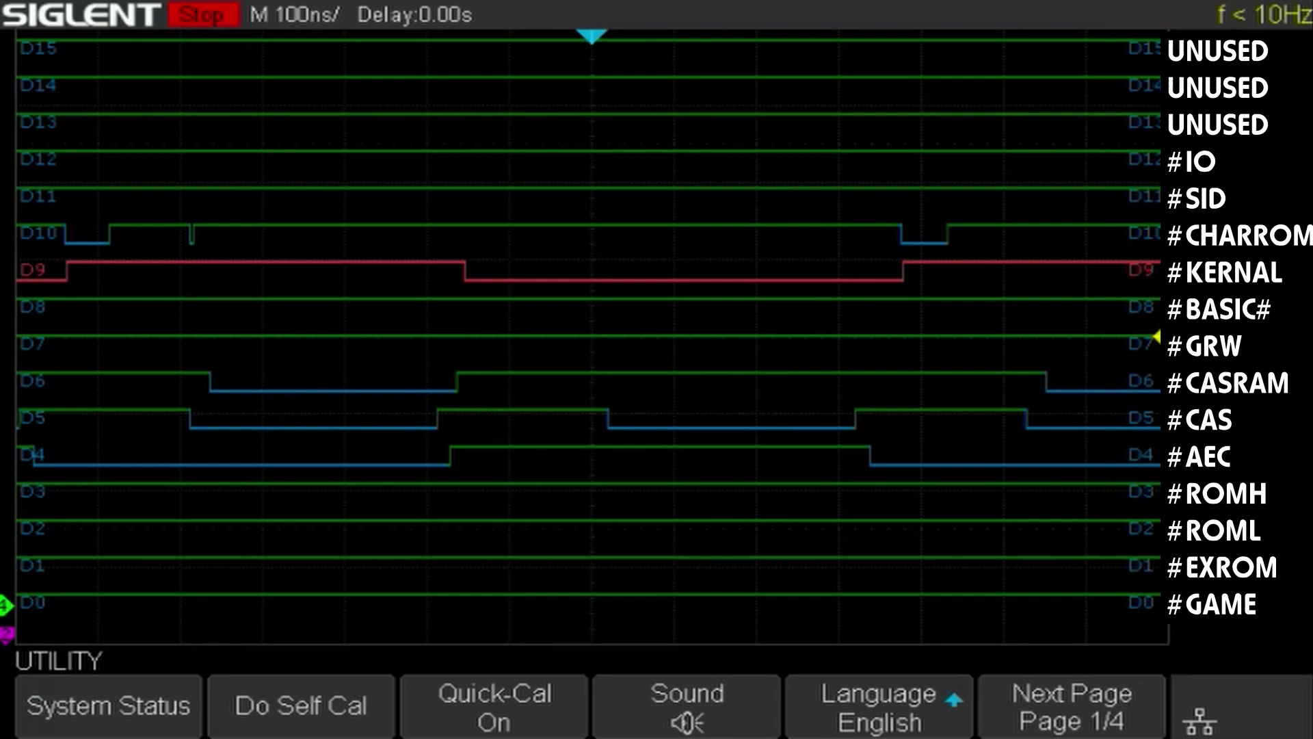
key("space")
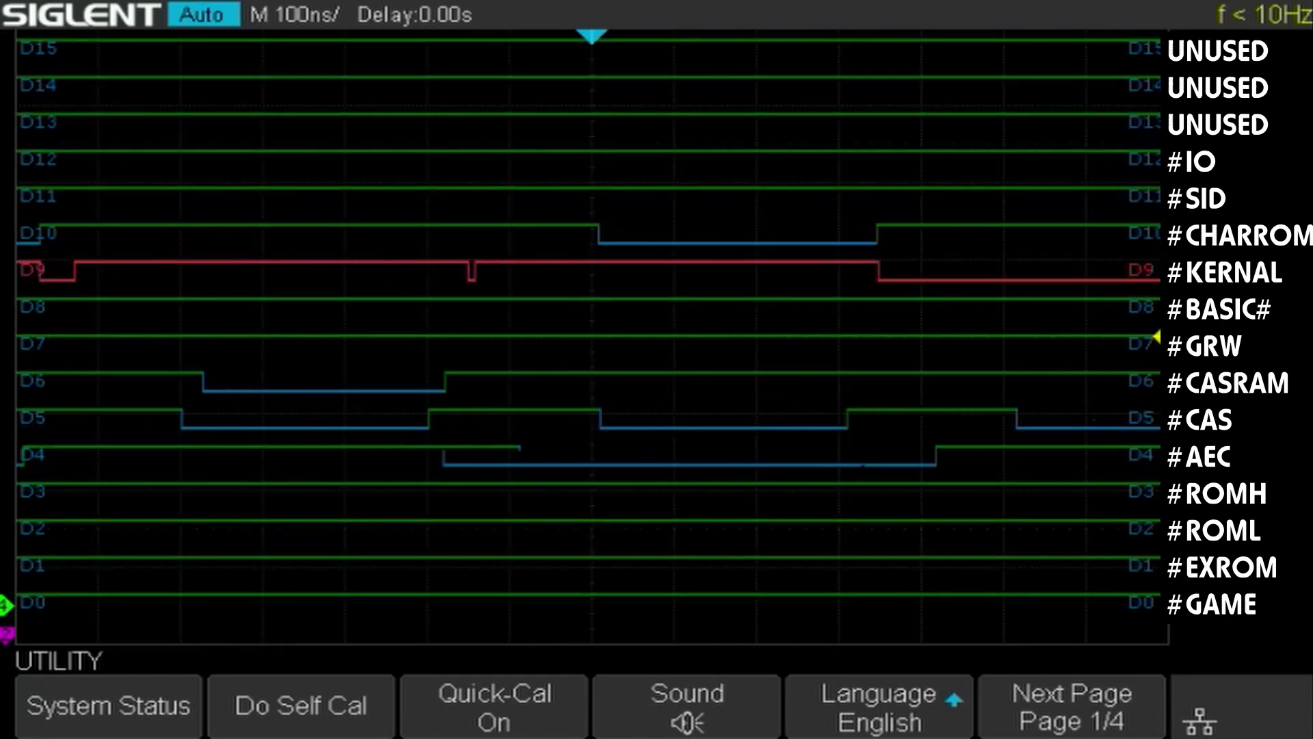
key("space")
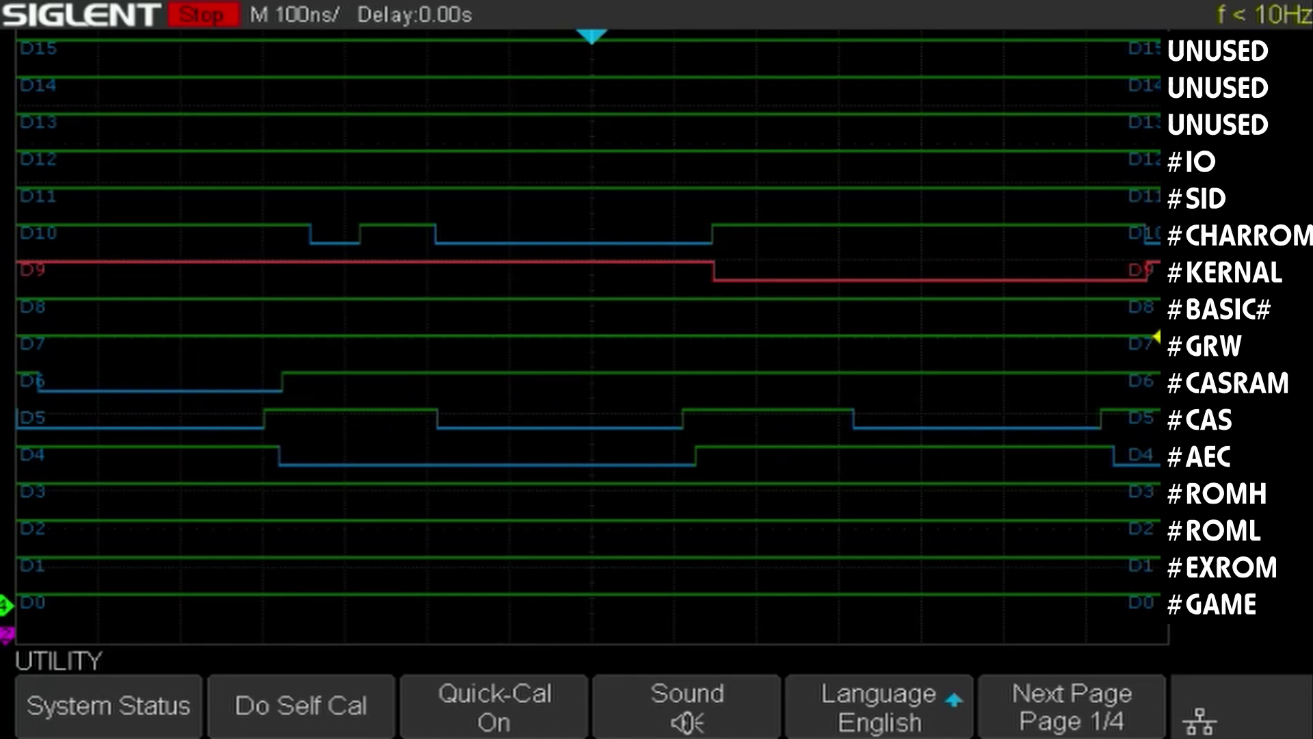
key("space")
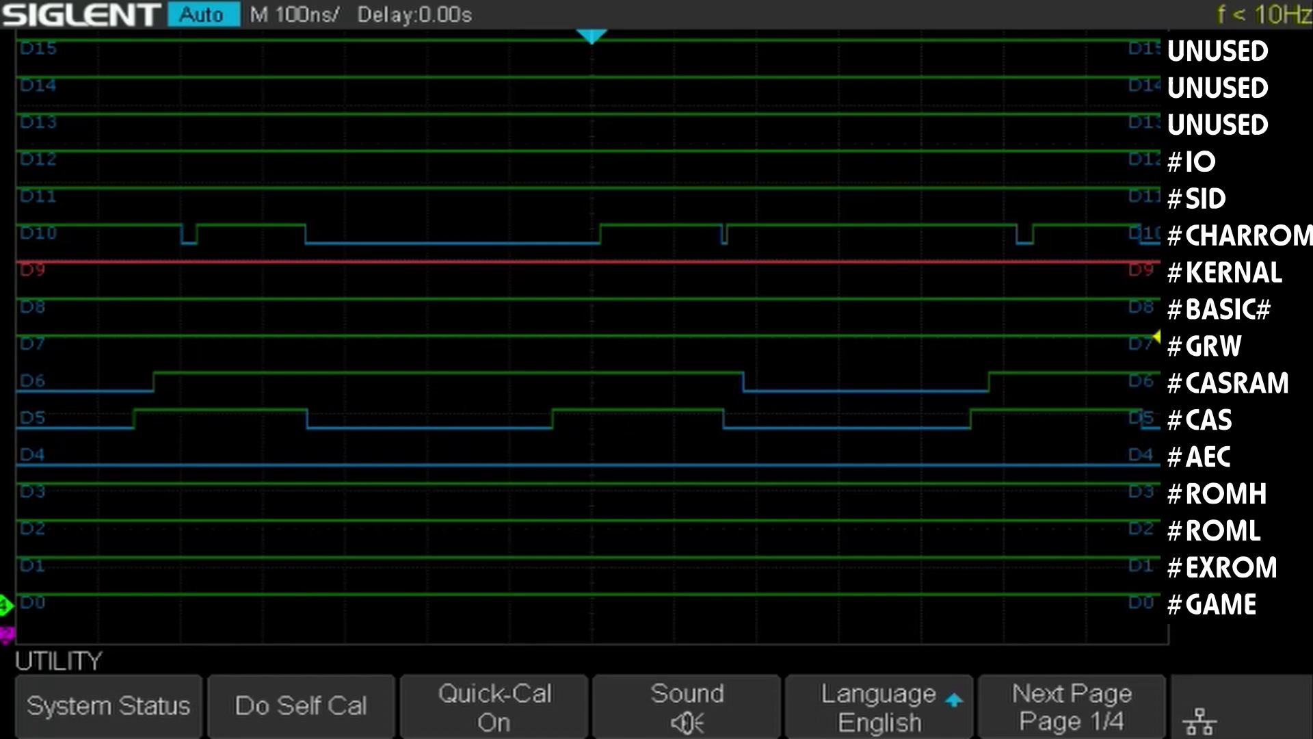
key("space")
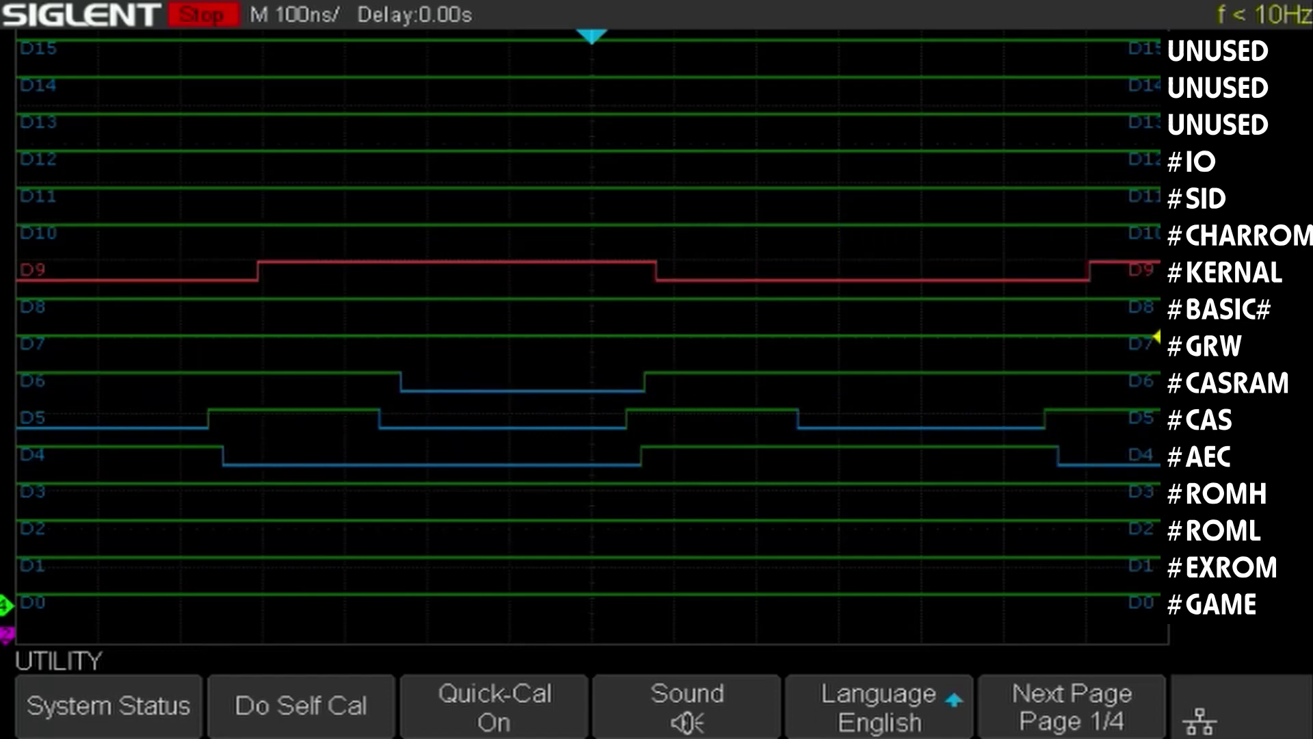
key("space")
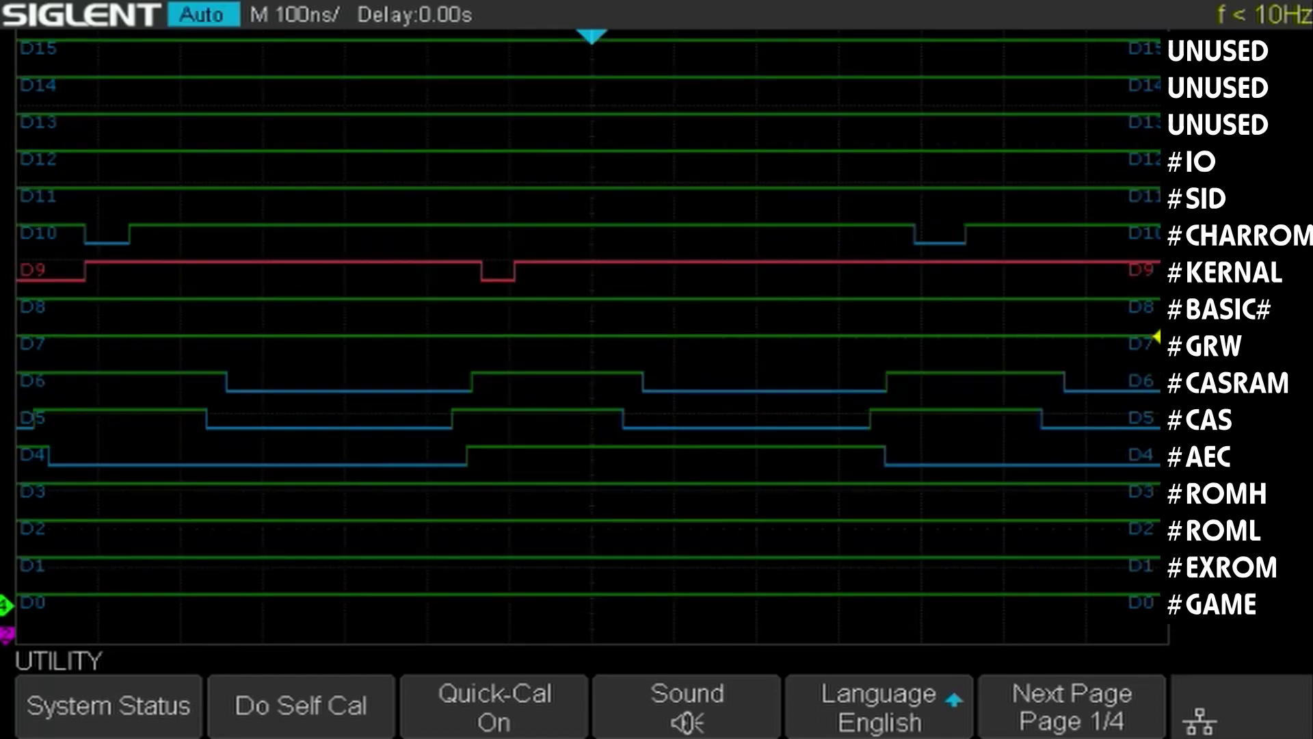
key("space")
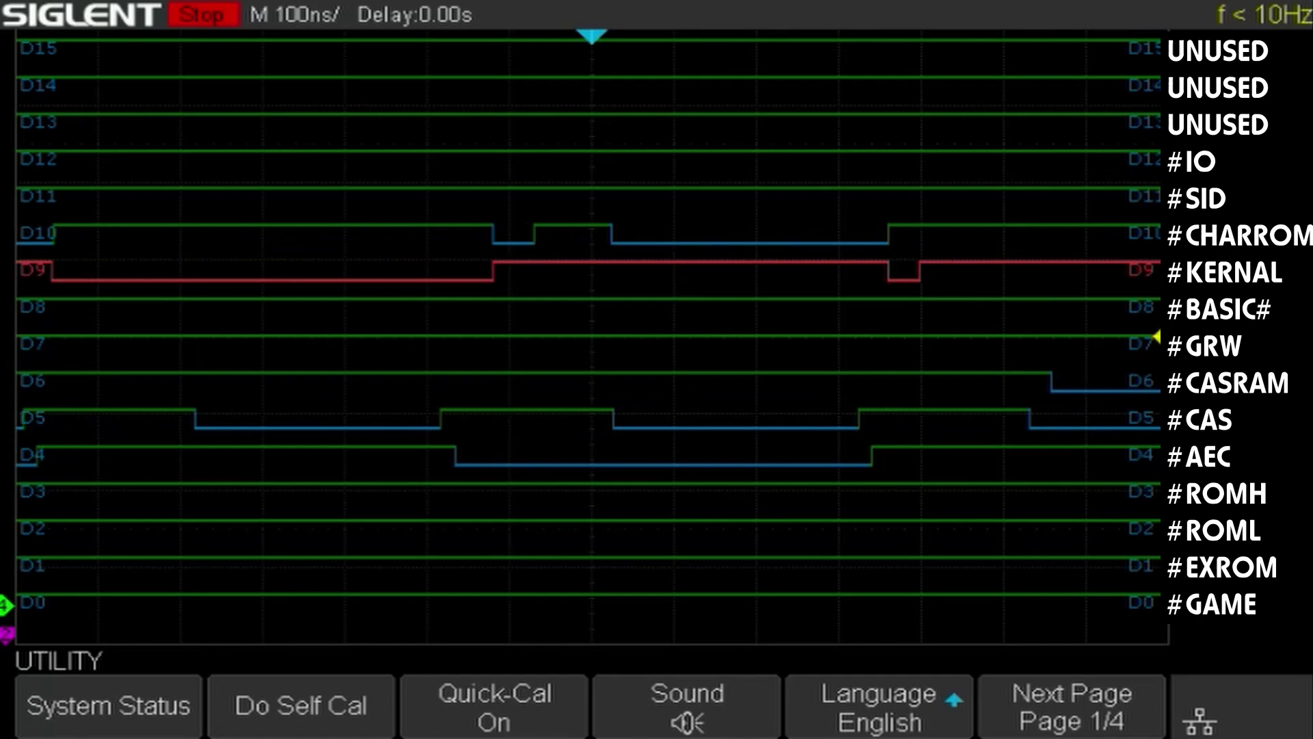
key("space")
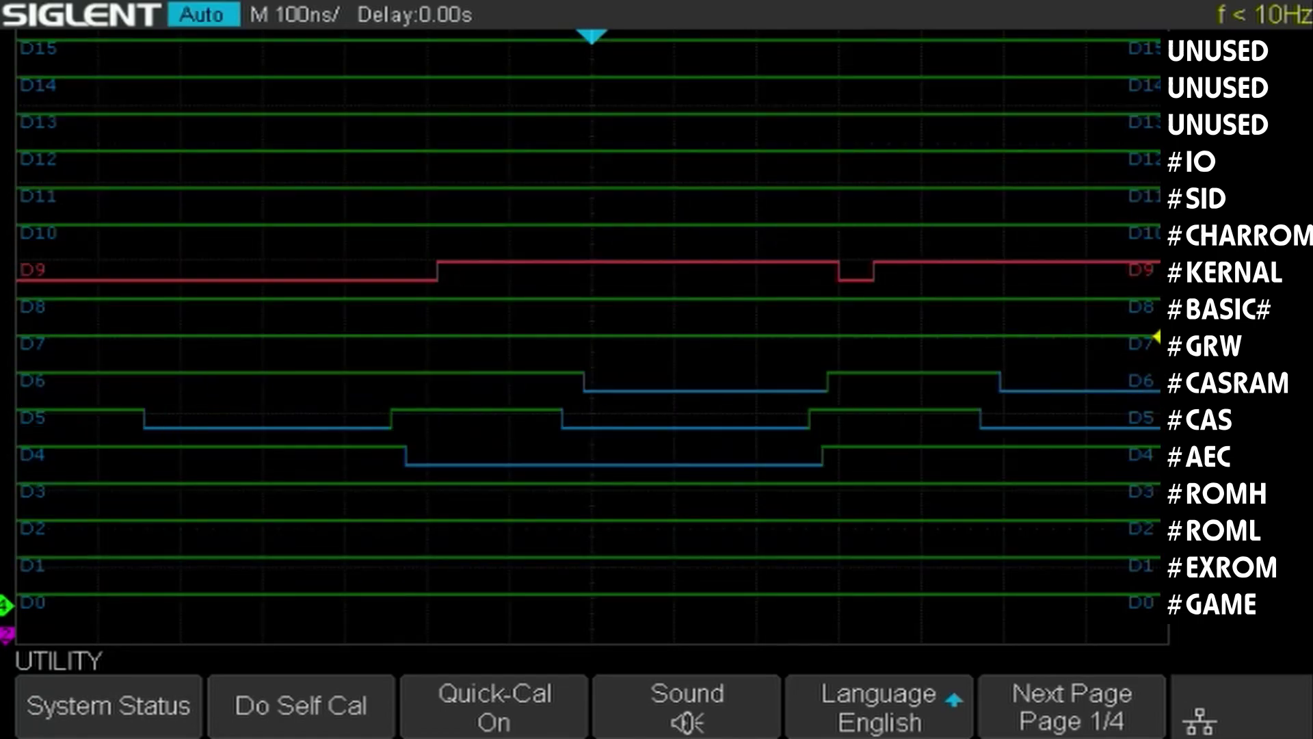
key("space")
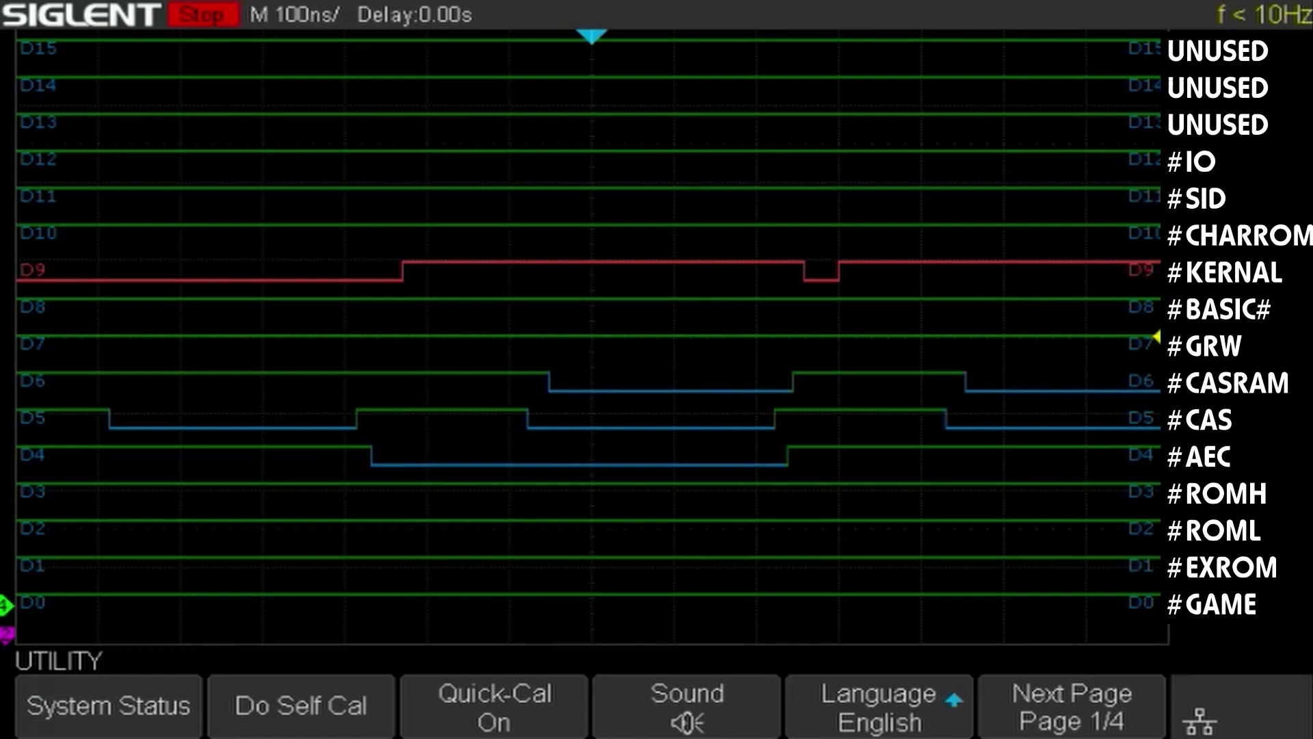
key("space")
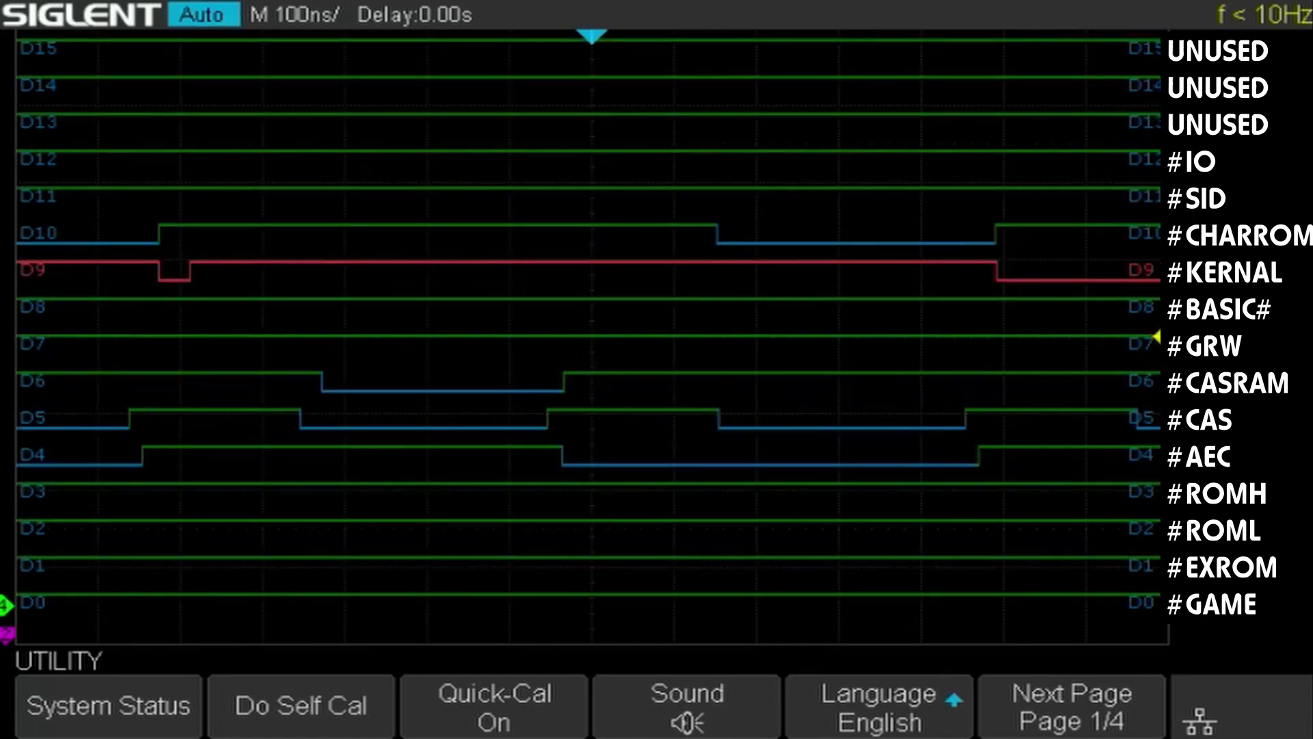
key("space")
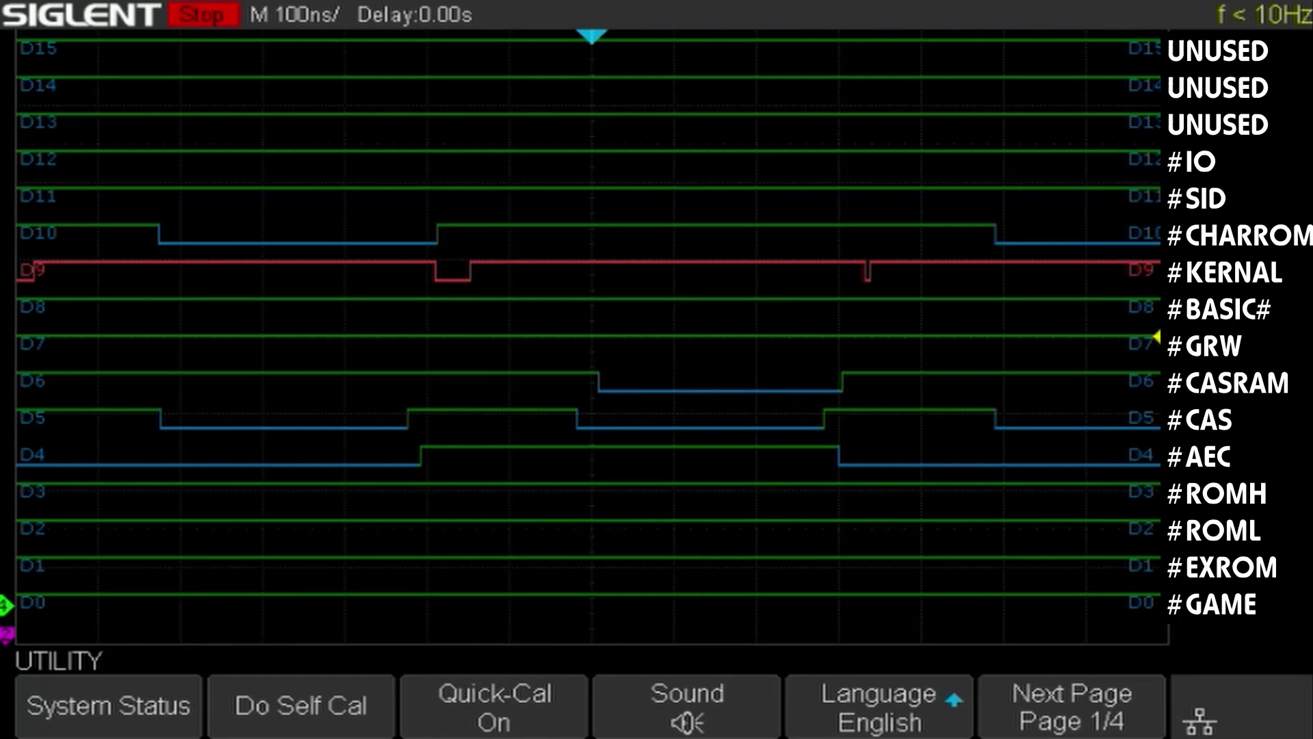
key("space")
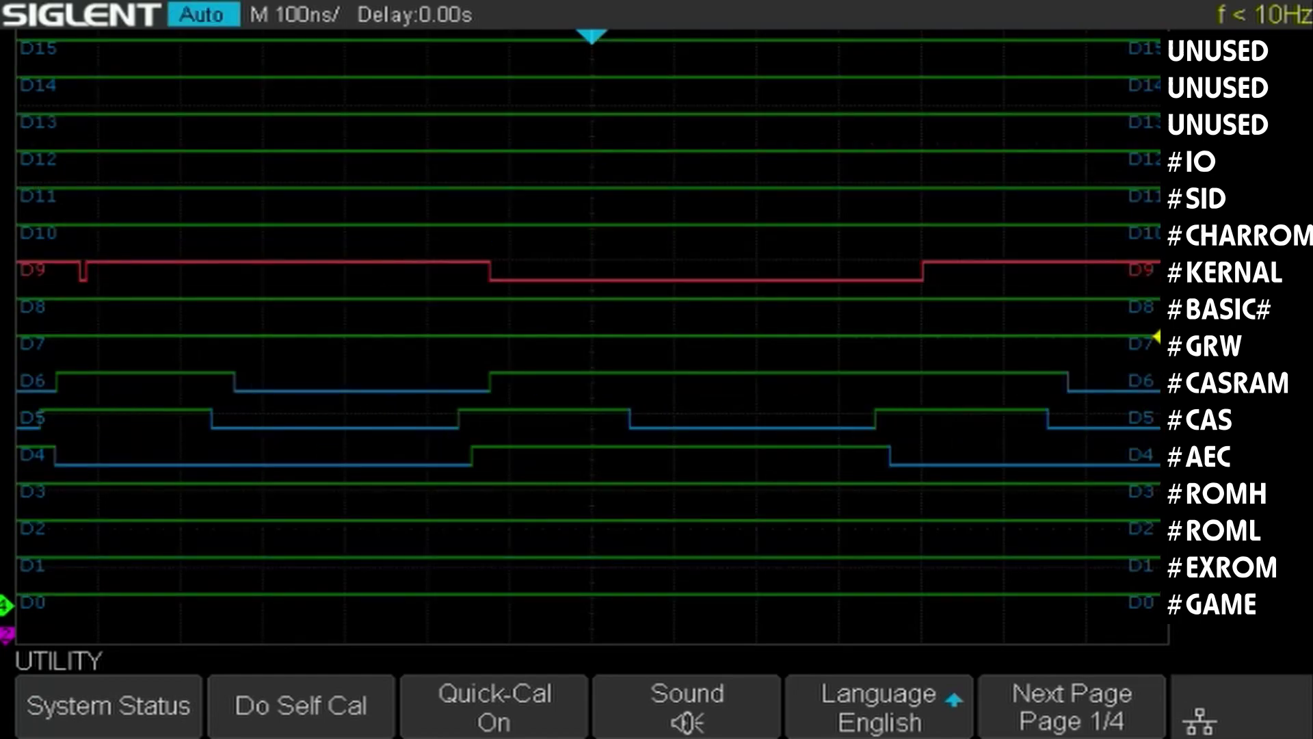
key("space")
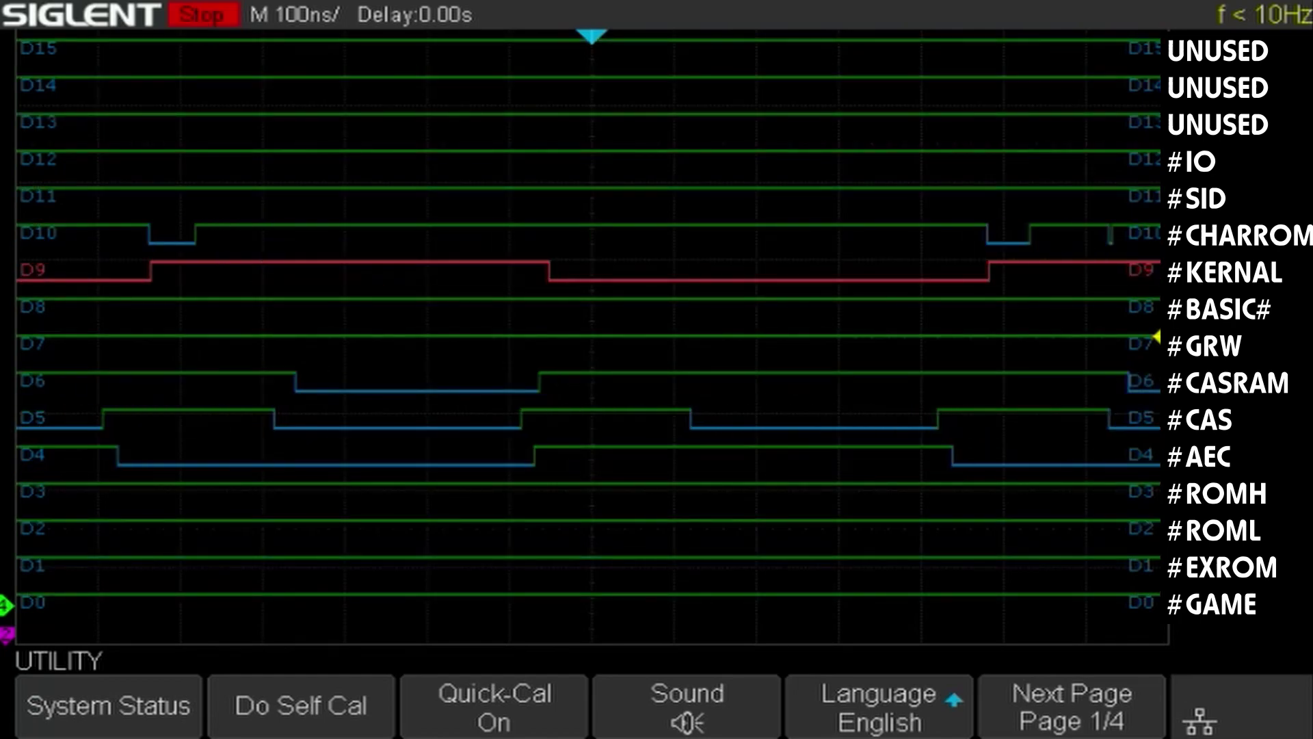